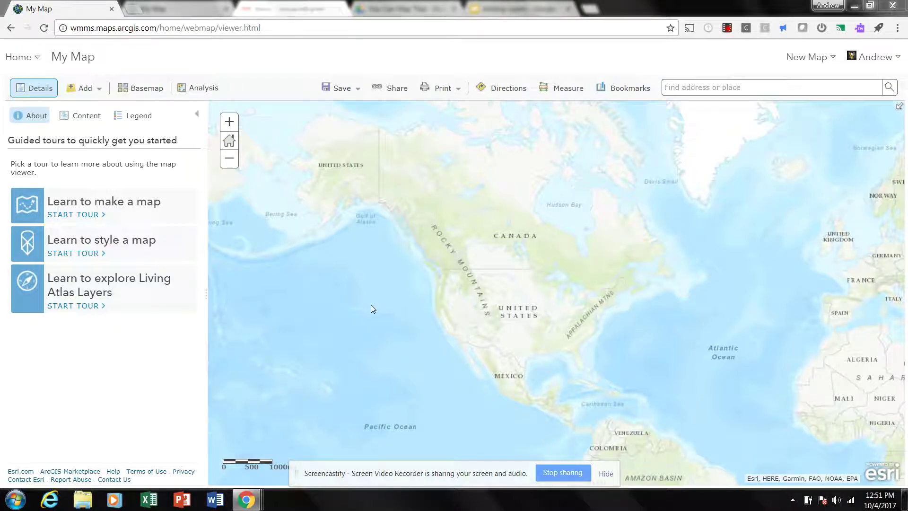
Open the Search for Layers panel from the Add menu, showing 369 My Organization layers
click(99, 93)
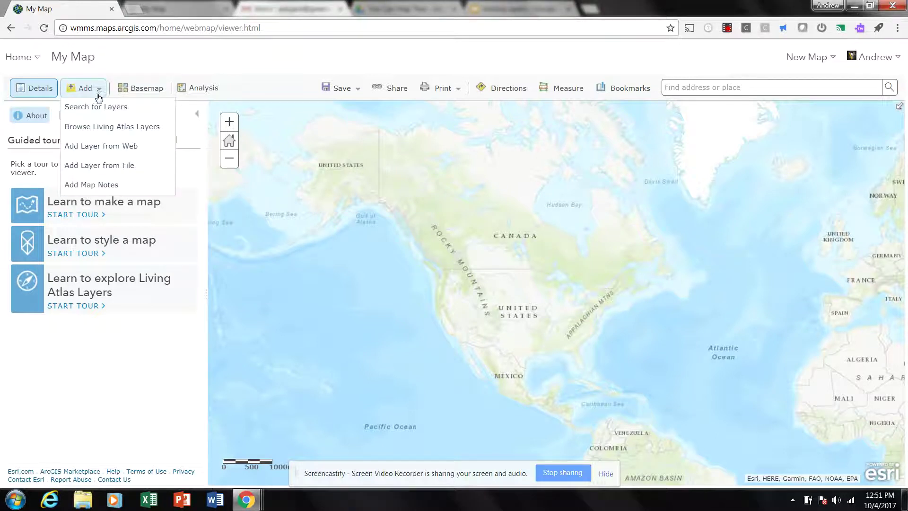
click(101, 108)
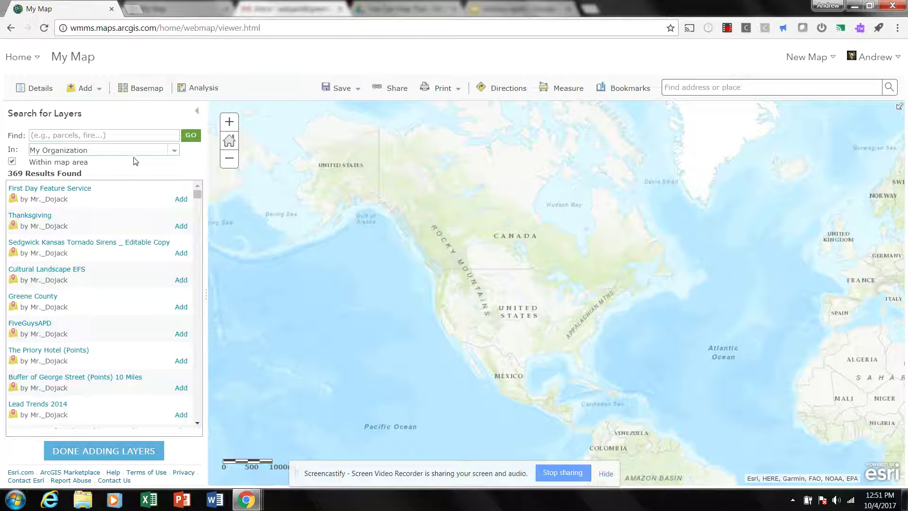
Switch the layer search source from My Organization to ArcGIS Online
click(175, 152)
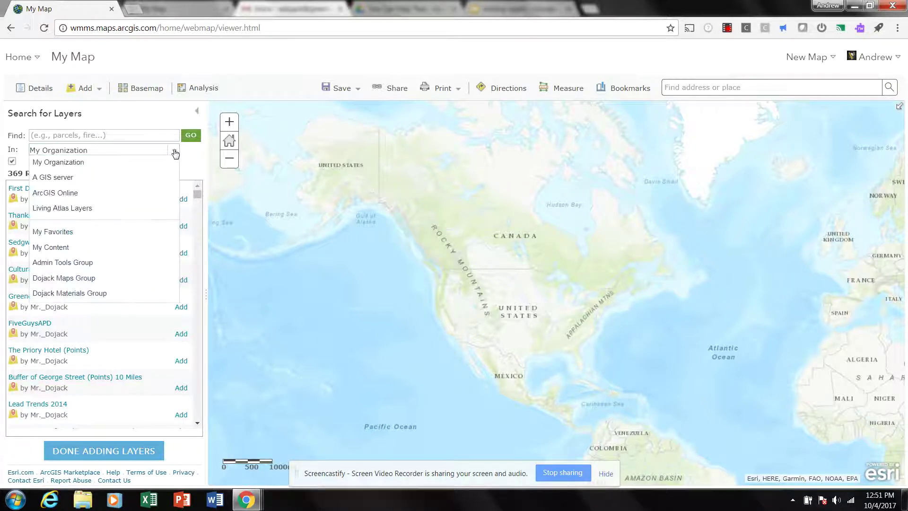
click(126, 194)
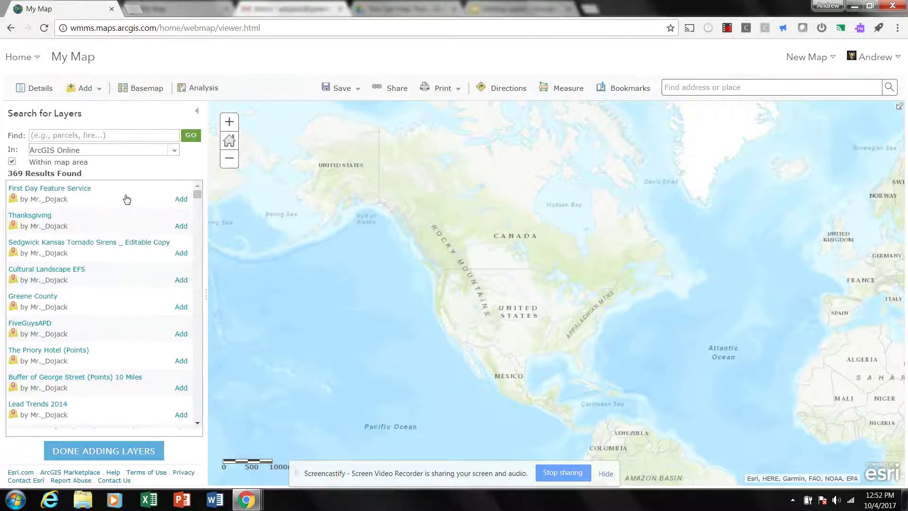
click(173, 151)
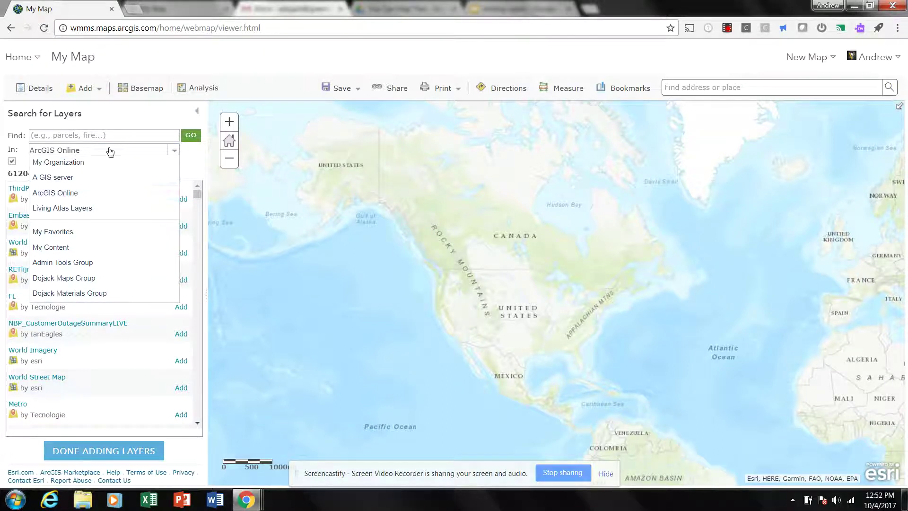
click(79, 196)
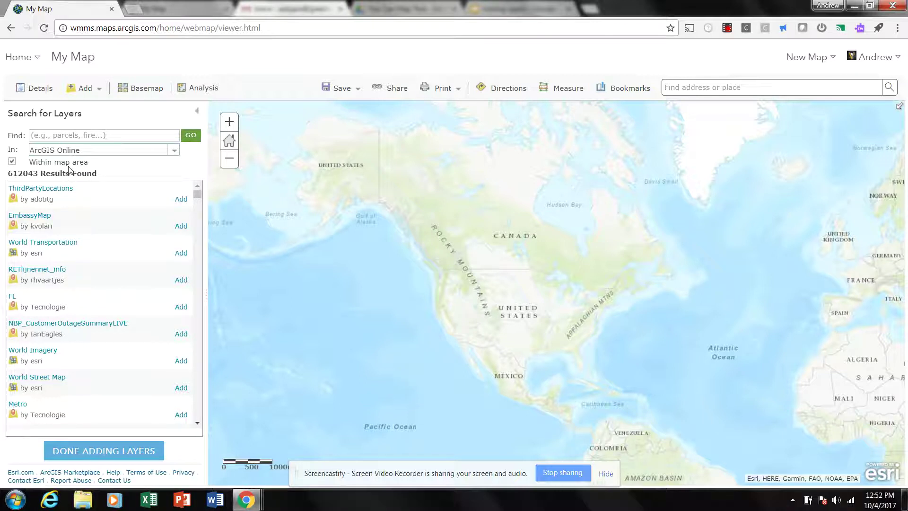
Turn off 'Within map area' to widen results to 744725, and put the cursor in Find
click(13, 163)
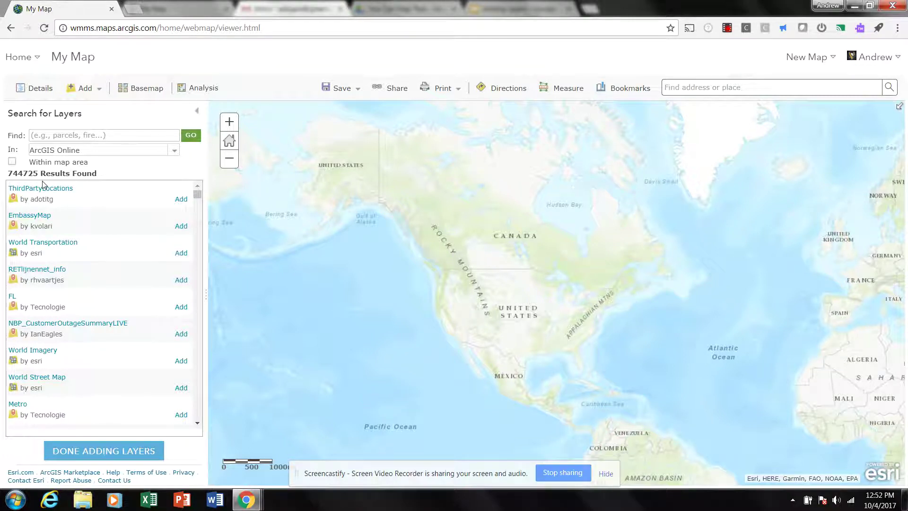
click(51, 136)
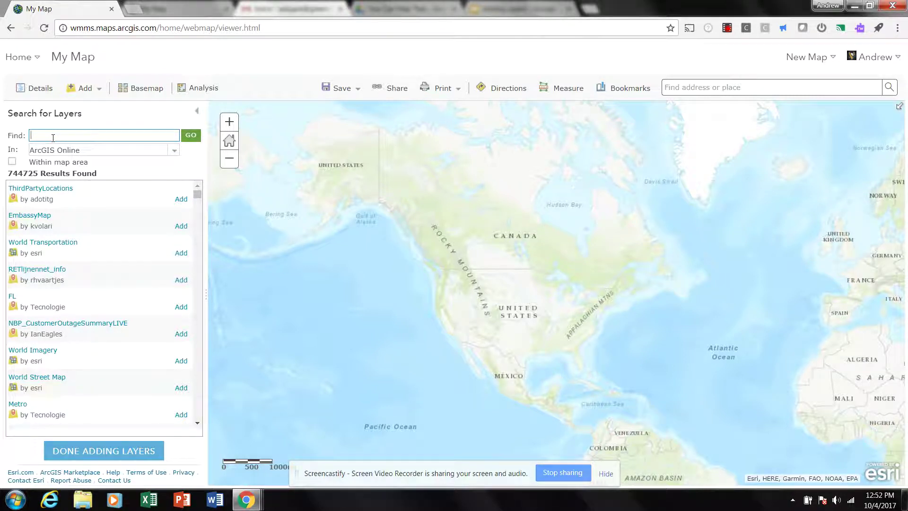
Search for 'David Rumsey' and scroll through the 67 matching layers
text(David Rumsey)
click(198, 139)
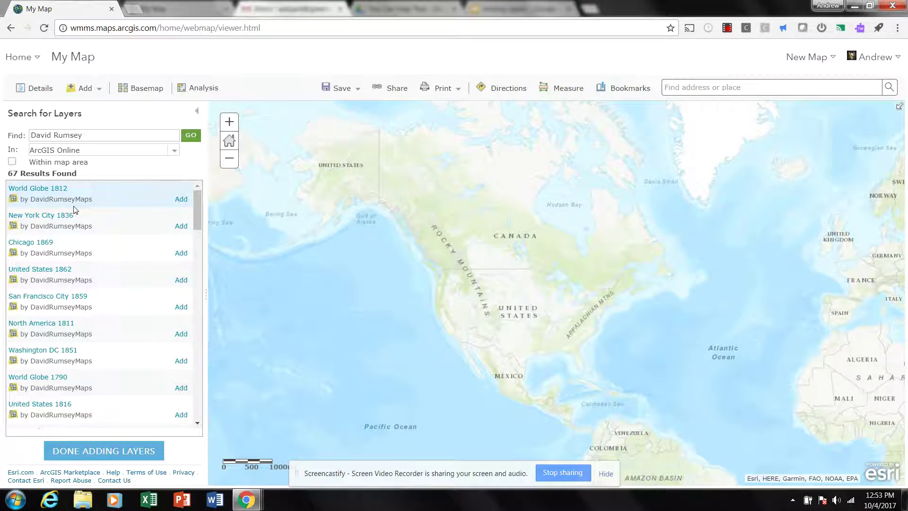
drag(199, 201, 206, 280)
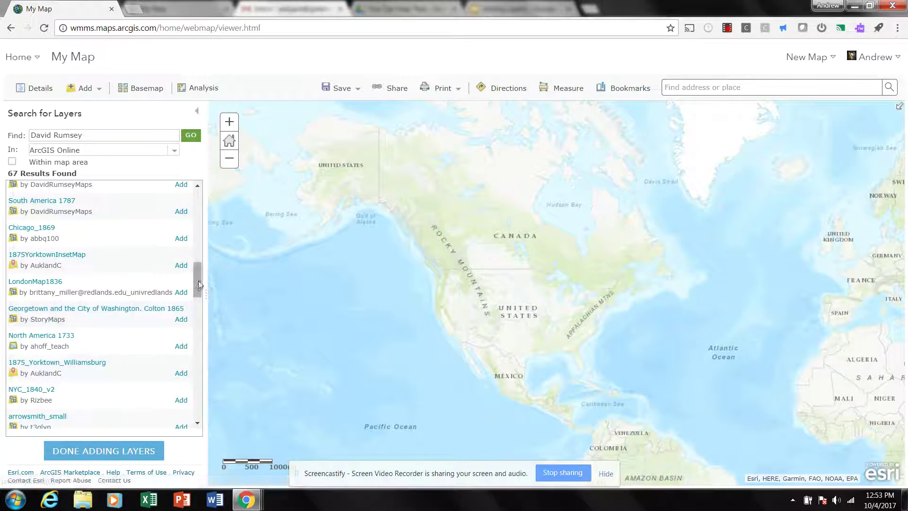
drag(198, 283, 199, 312)
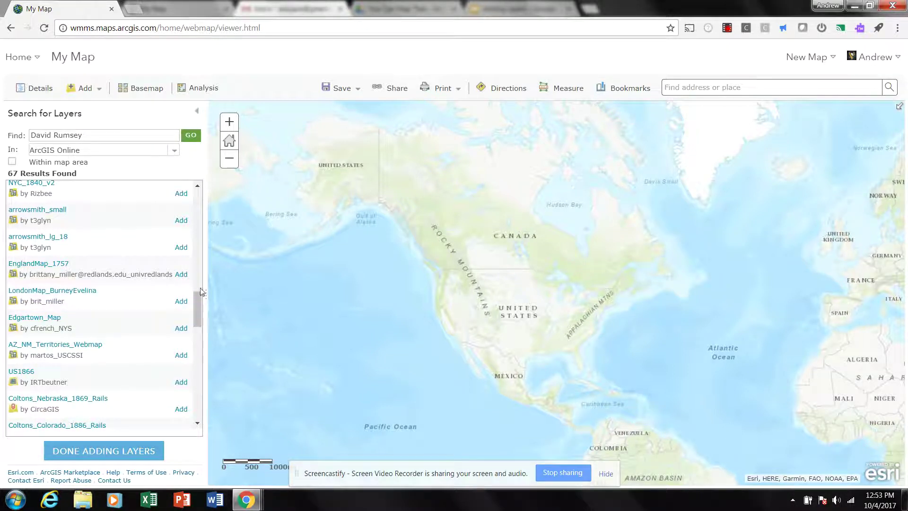
drag(199, 299, 198, 197)
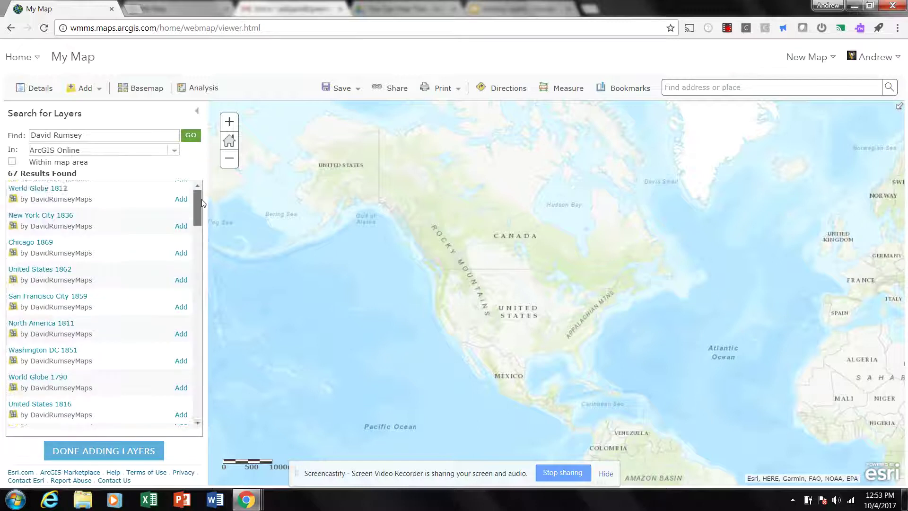
Refine the search to 'David Rumsey Maps' and scroll to the United States 1816 layer
click(90, 134)
text(Maps)
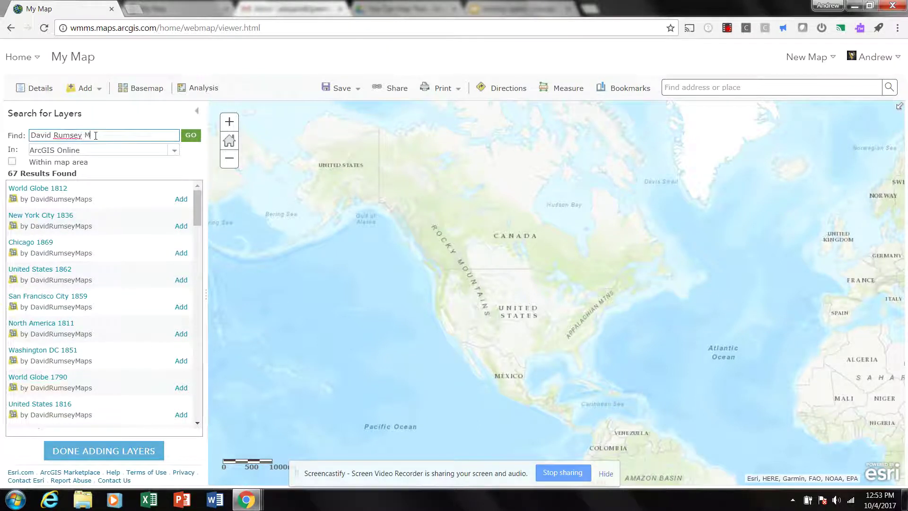
click(191, 135)
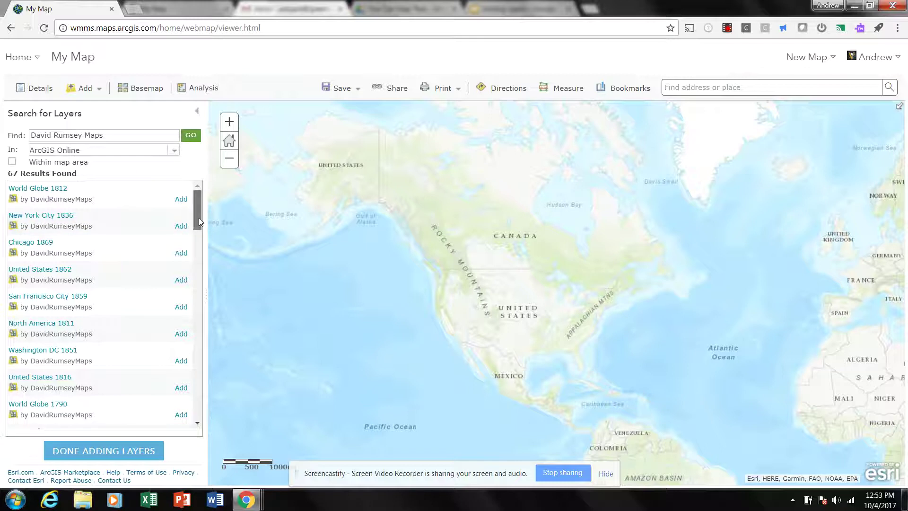
scroll(199, 218, down, 7)
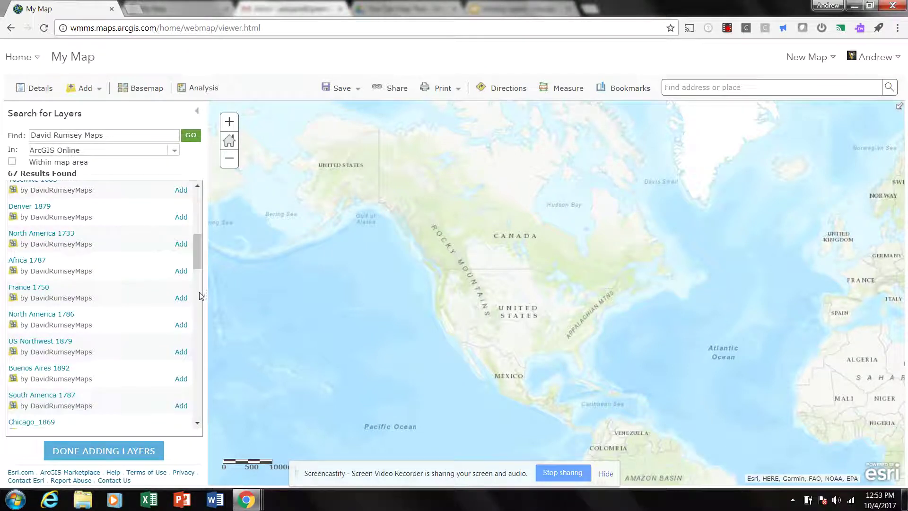
drag(200, 255, 208, 228)
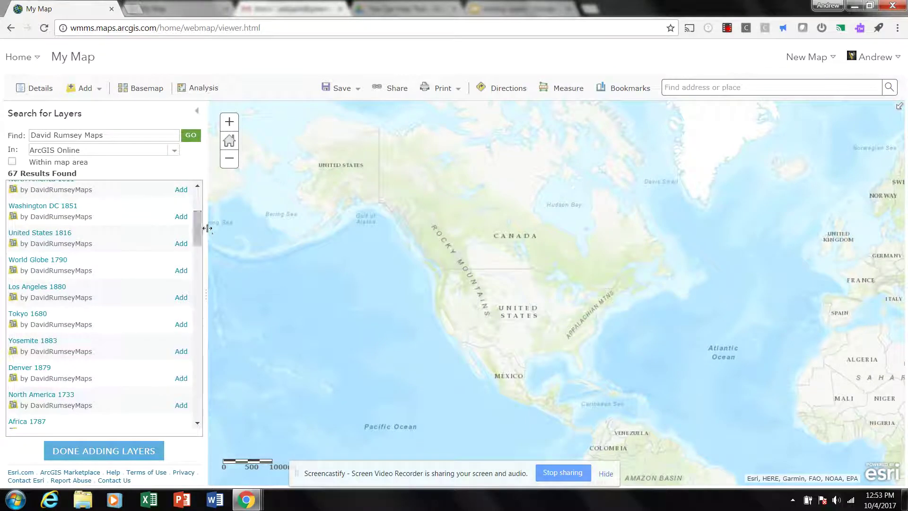
Add the United States 1816 layer to the map and pan toward the south-eastern US
click(181, 244)
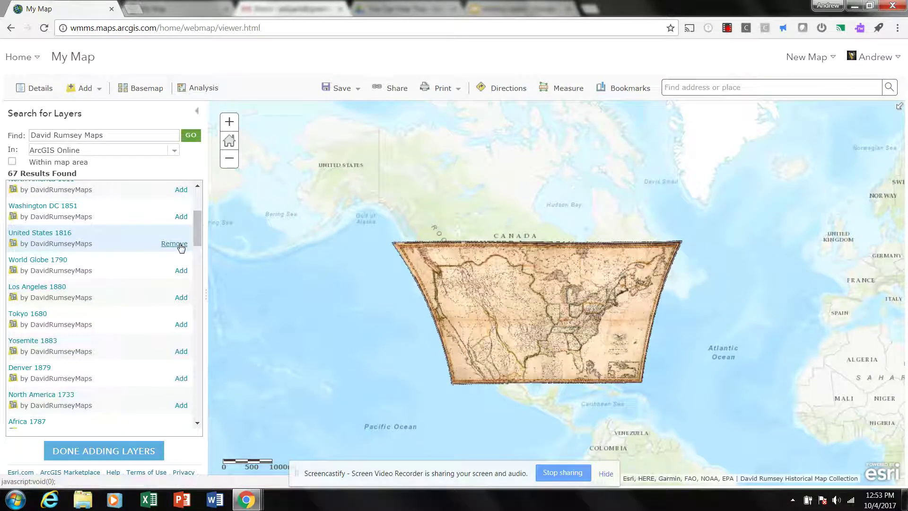
scroll(622, 296, up, 1)
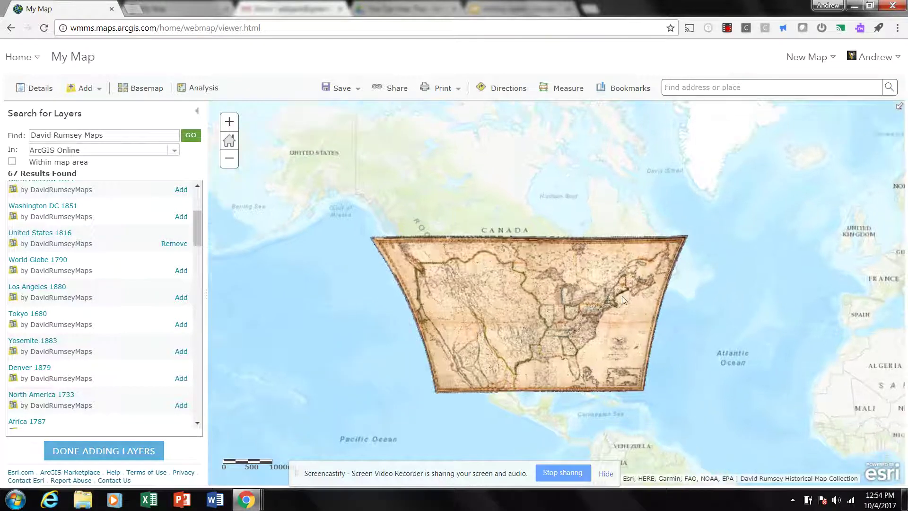
drag(554, 336, 586, 257)
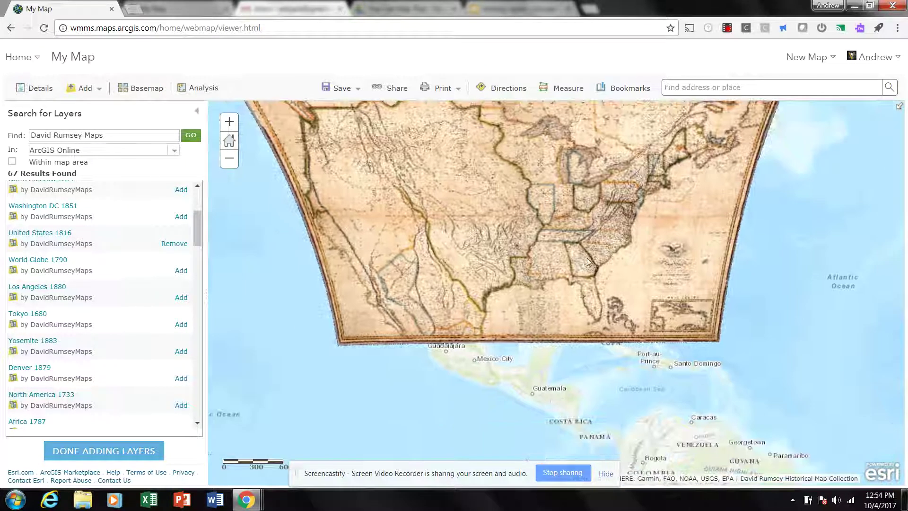
scroll(586, 258, up, 1)
scroll(600, 205, up, 1)
Pan the 1816 map across Maryland, Pennsylvania, Ohio, Lake Erie and New York
drag(600, 205, 610, 312)
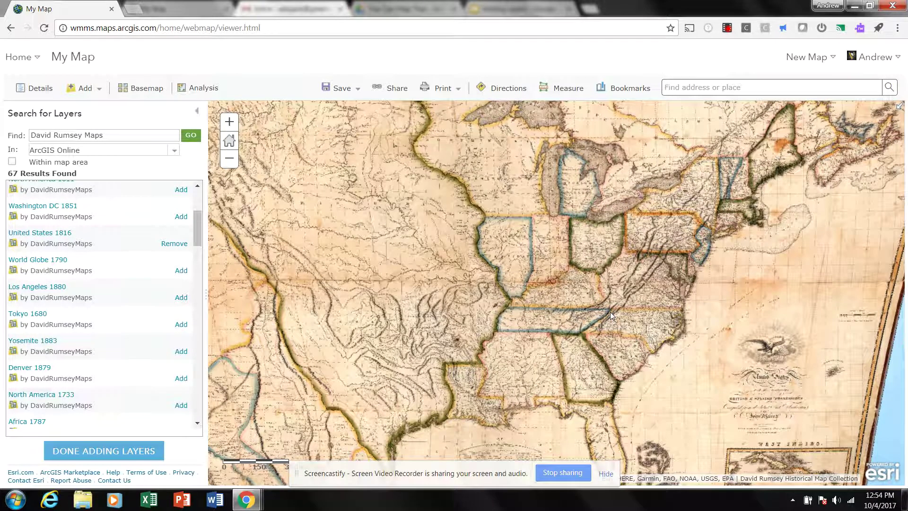
scroll(610, 311, up, 2)
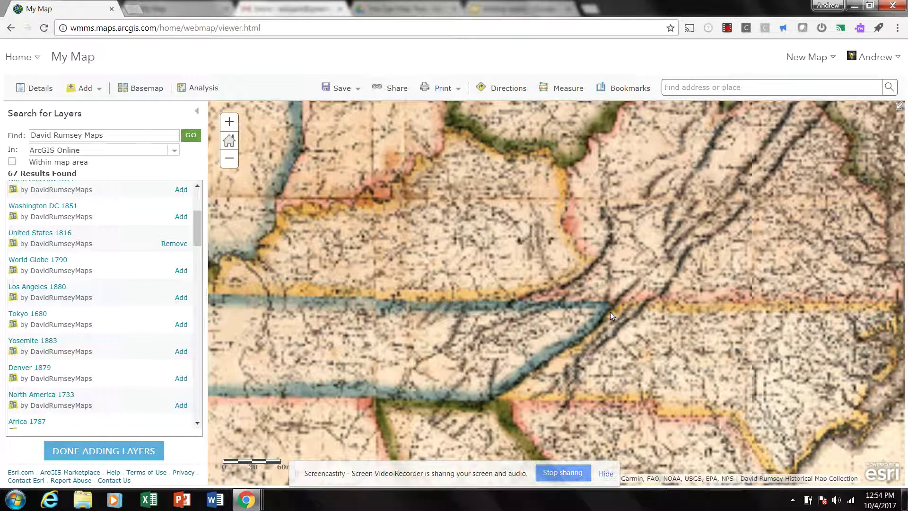
scroll(613, 311, up, 1)
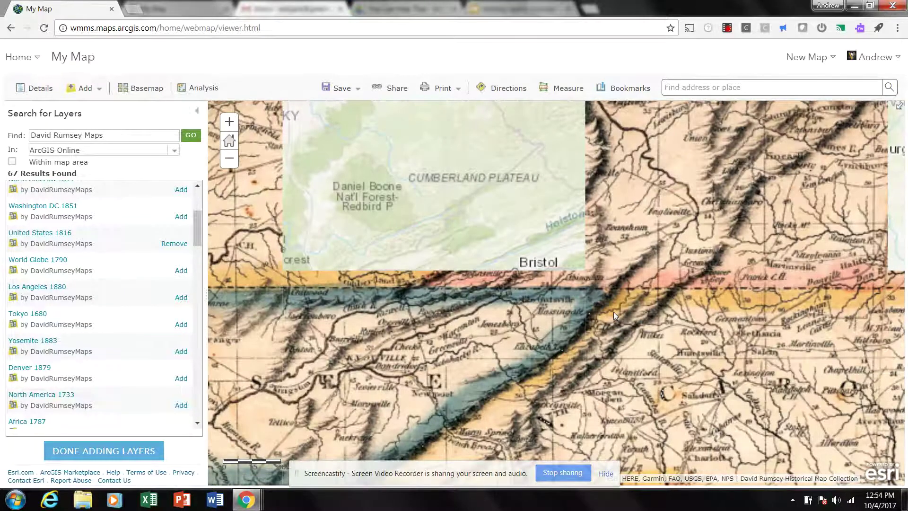
scroll(608, 303, down, 1)
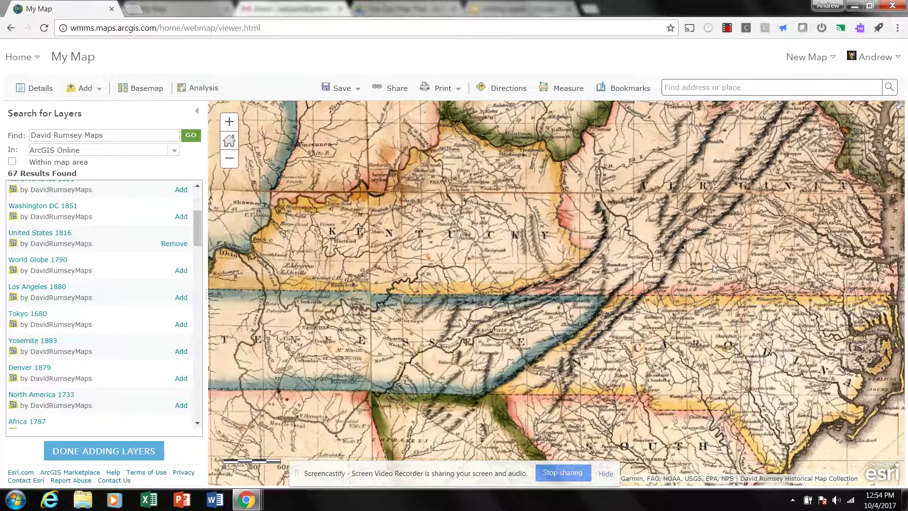
drag(750, 250, 610, 303)
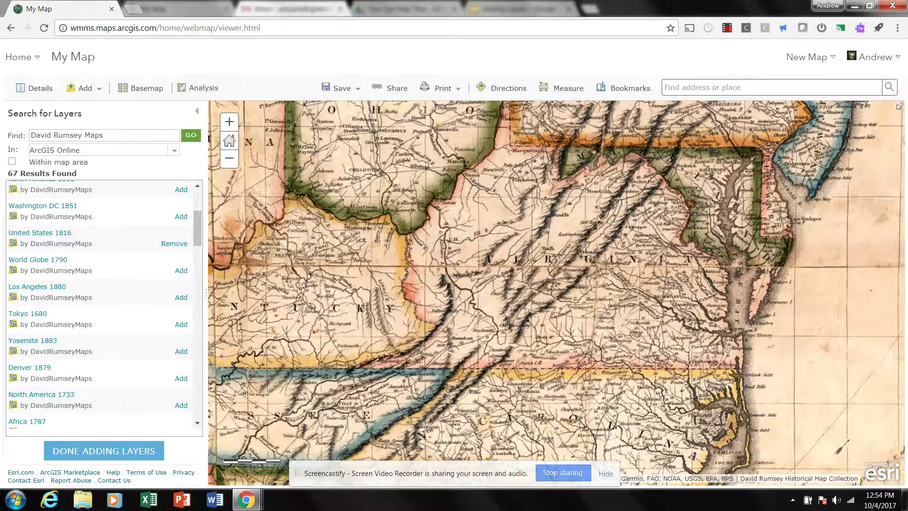
drag(636, 231, 624, 315)
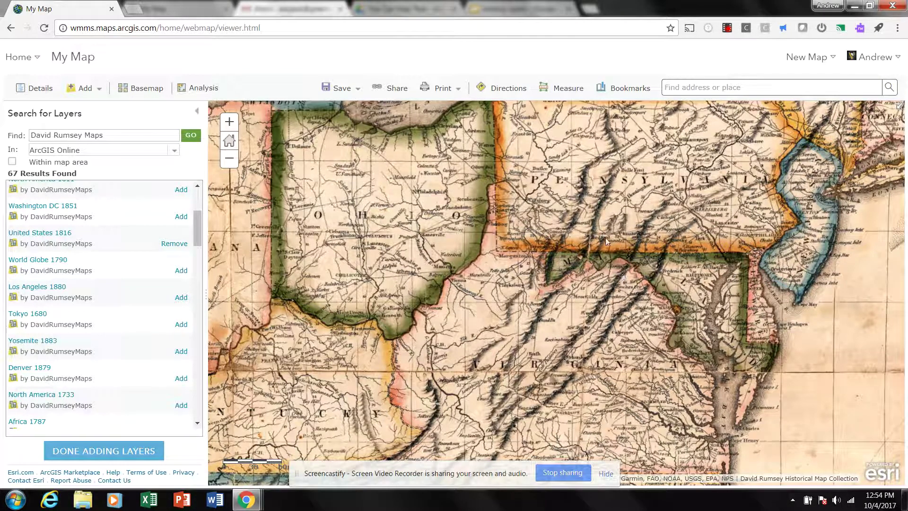
drag(603, 231, 577, 314)
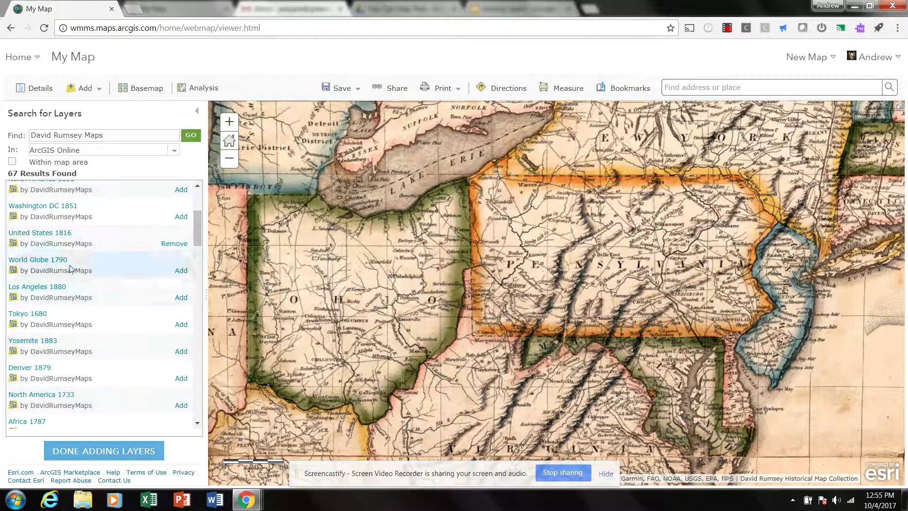
Hide the United States 1816 layer and reopen layer search with the Find text selected
click(109, 451)
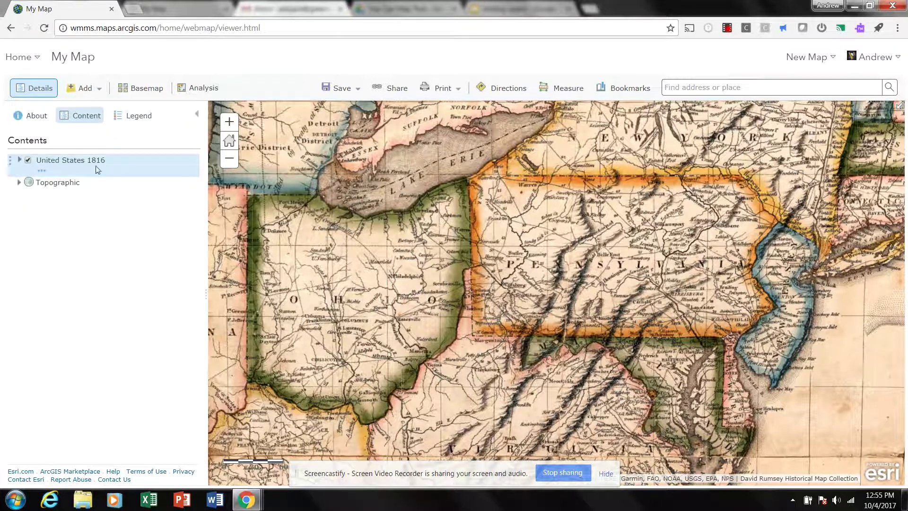
click(28, 160)
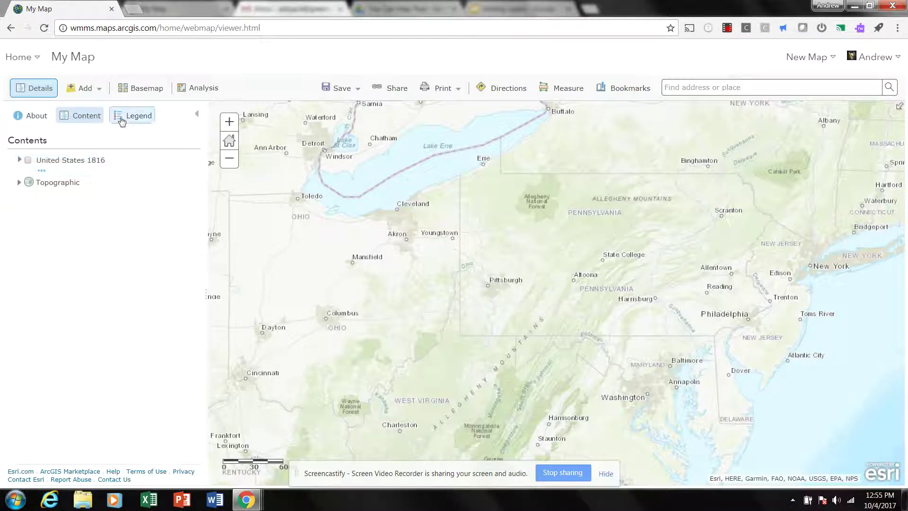
click(97, 98)
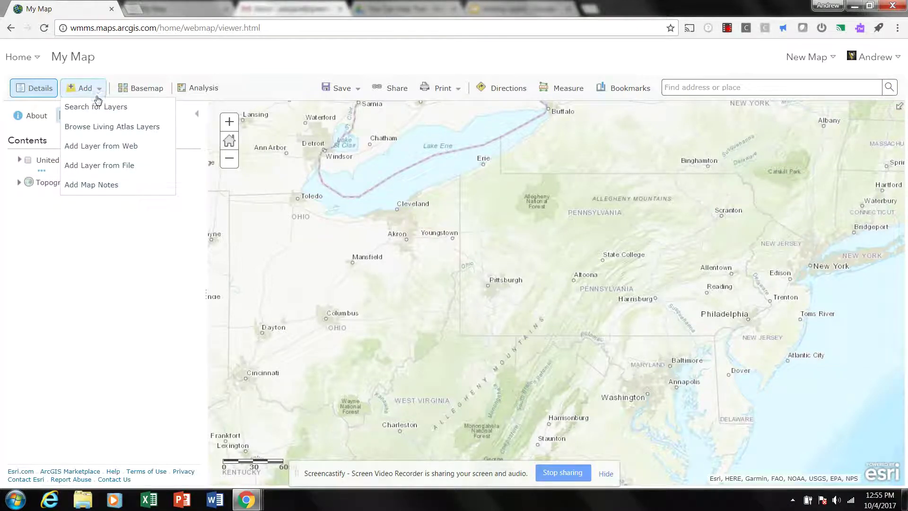
click(97, 107)
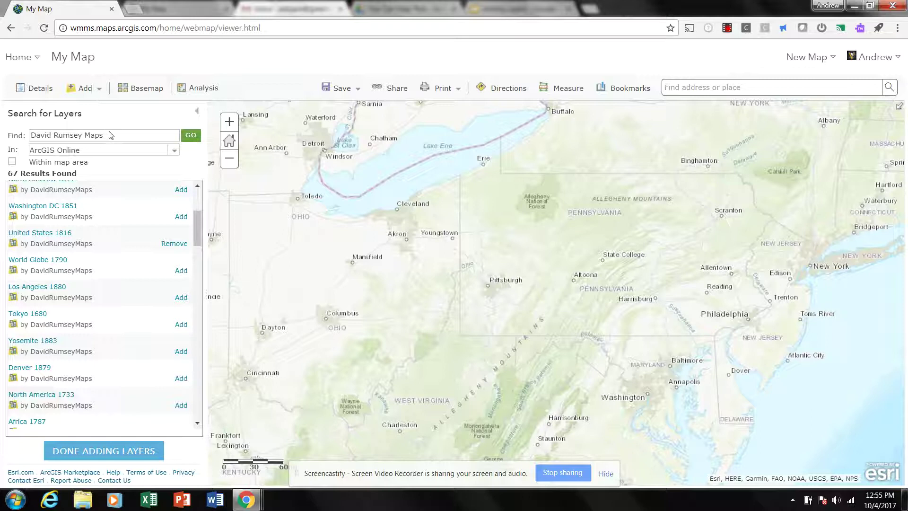
drag(109, 136, 27, 145)
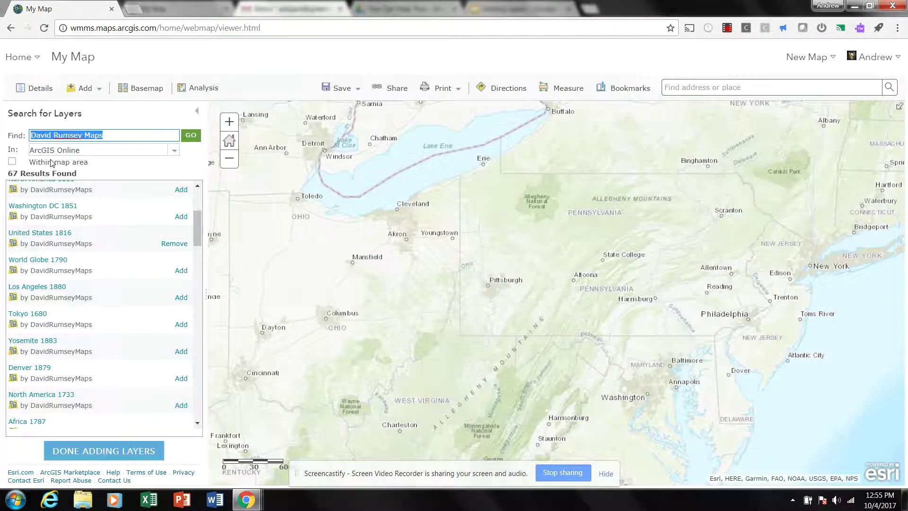
Search for 'war of 1812' (31 results) and open the War_1812_POI details
text(war of )
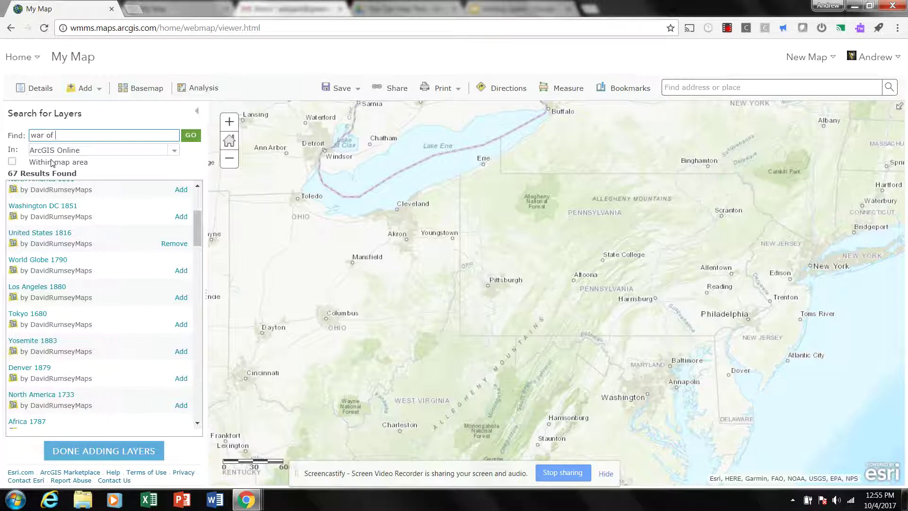
text(1812)
click(196, 138)
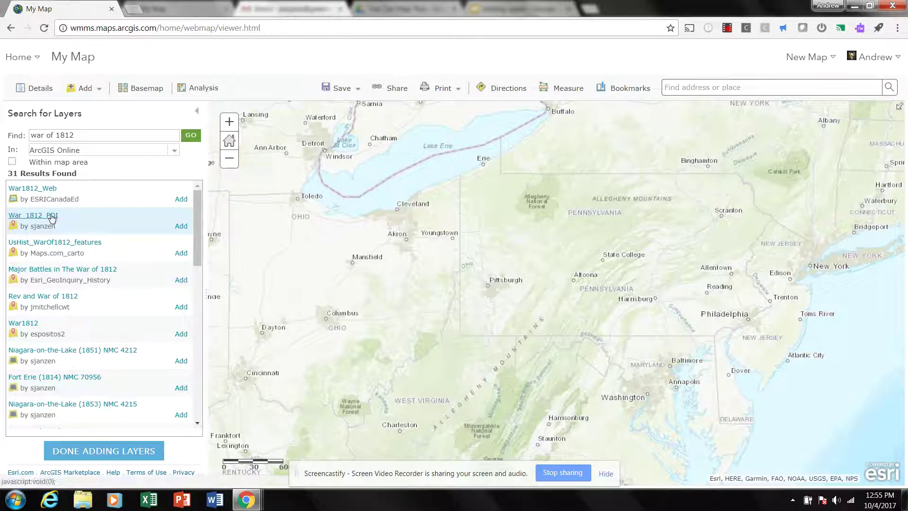
click(52, 217)
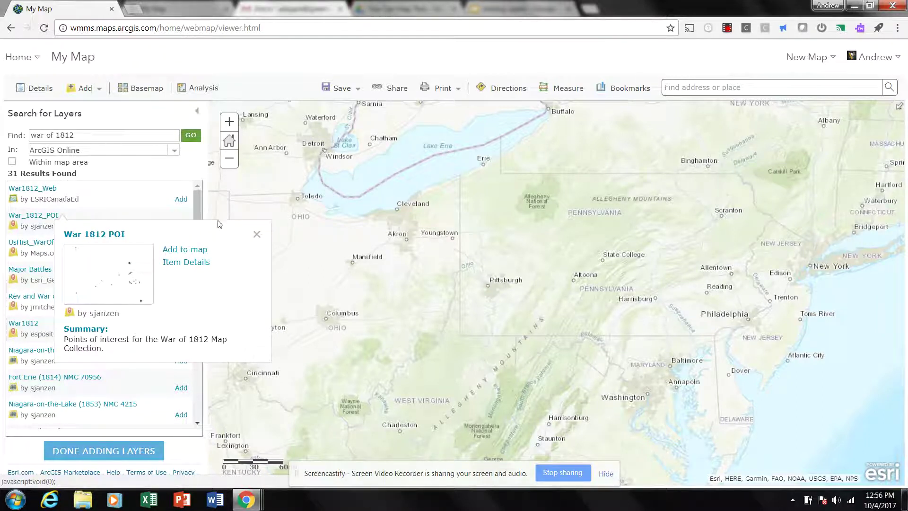
Close the War 1812 POI details and scroll through the 31 results list
click(257, 234)
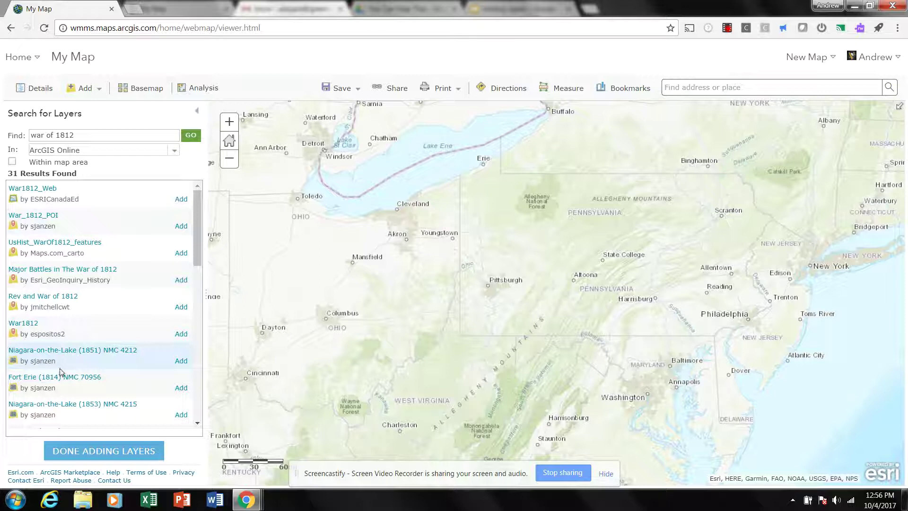
scroll(198, 236, down, 2)
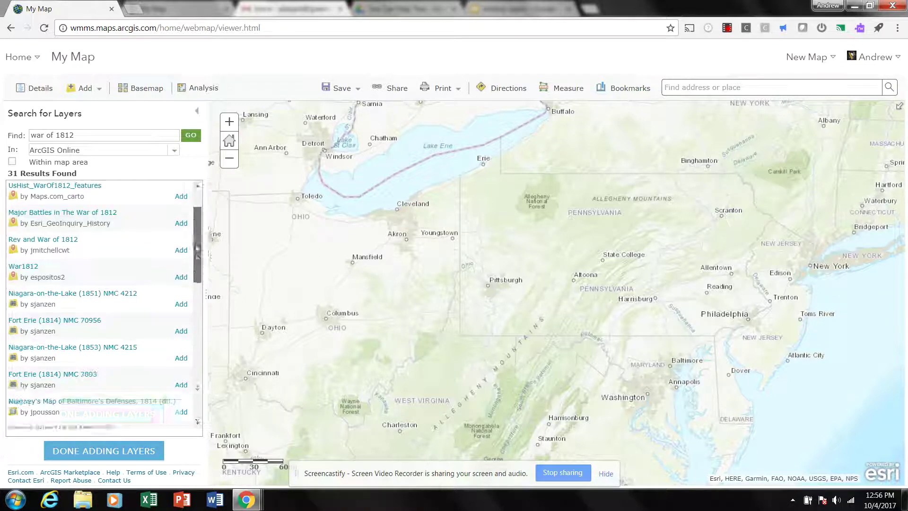
scroll(194, 260, down, 3)
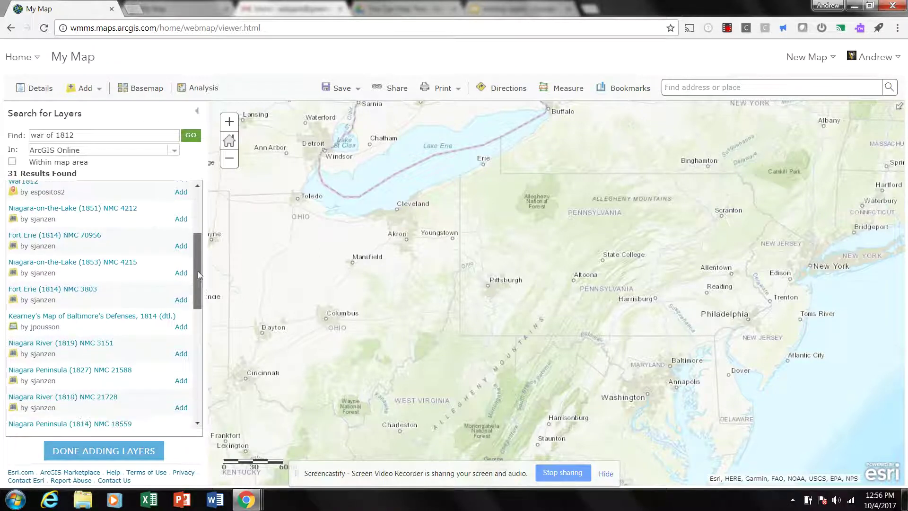
scroll(197, 275, down, 4)
scroll(195, 331, up, 10)
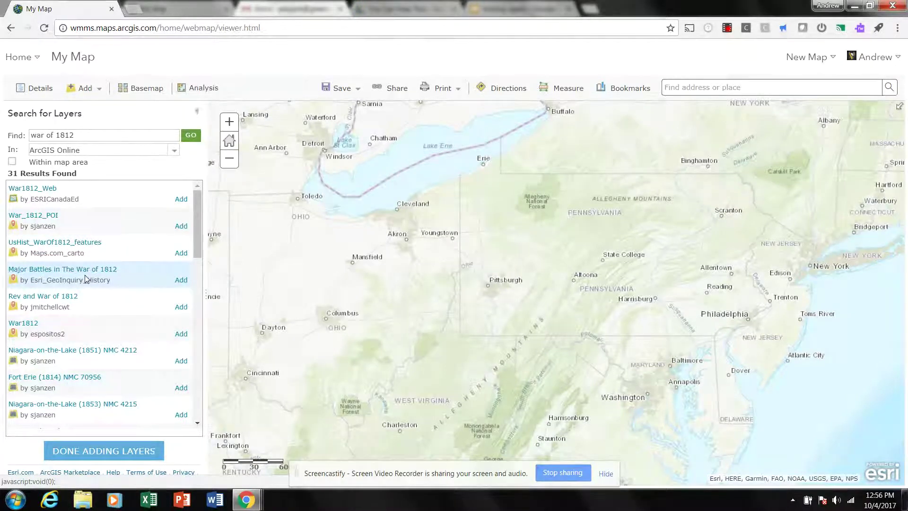
Add Major Battles in The War of 1812, zoom out, and open Tippecanoe's pop-up
click(181, 280)
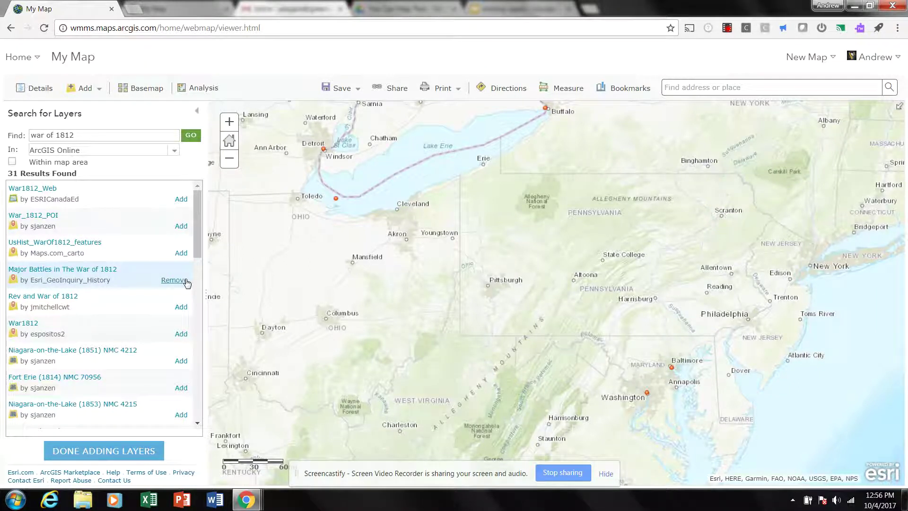
click(150, 451)
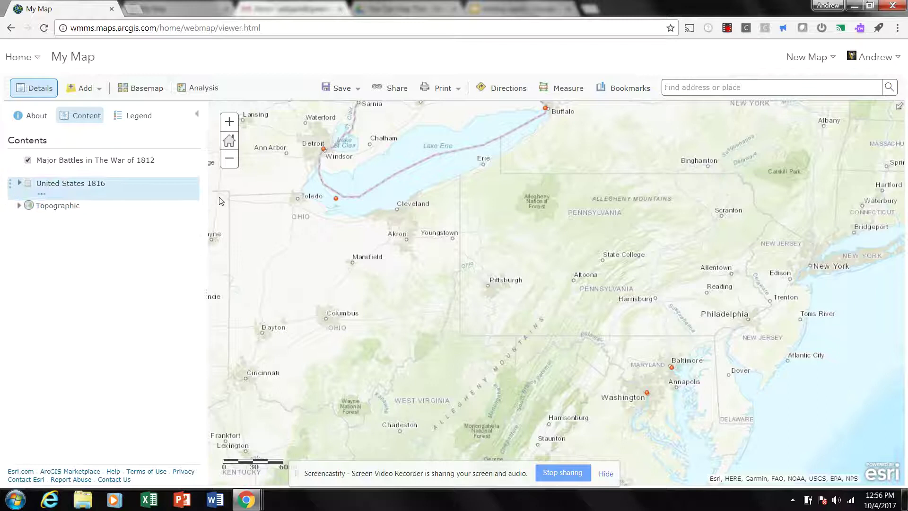
scroll(422, 242, down, 1)
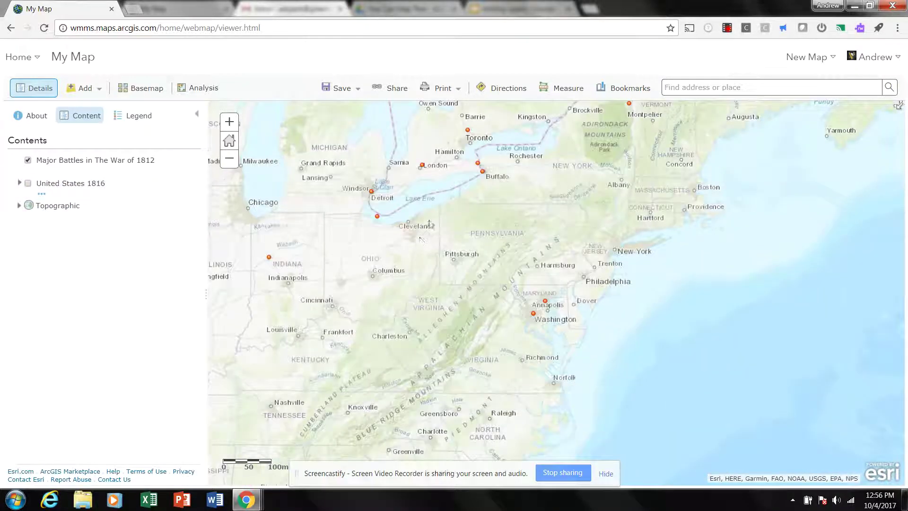
click(269, 258)
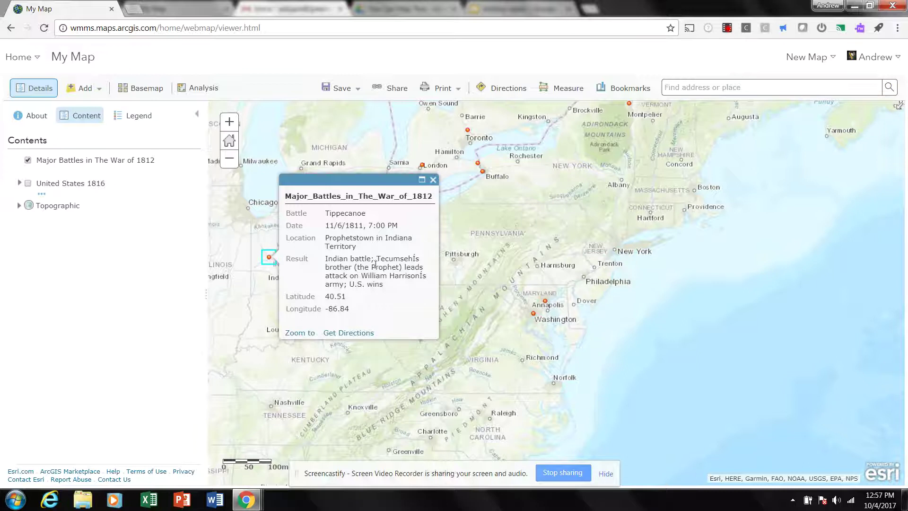
Close the Tippecanoe popup, hide the Major Battles layer, and search layers again for 'War of 1812'
click(433, 181)
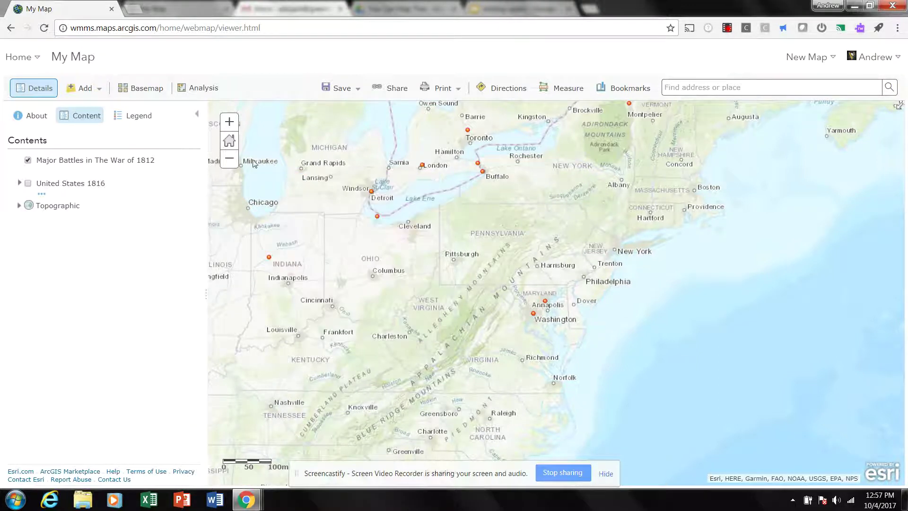
click(28, 160)
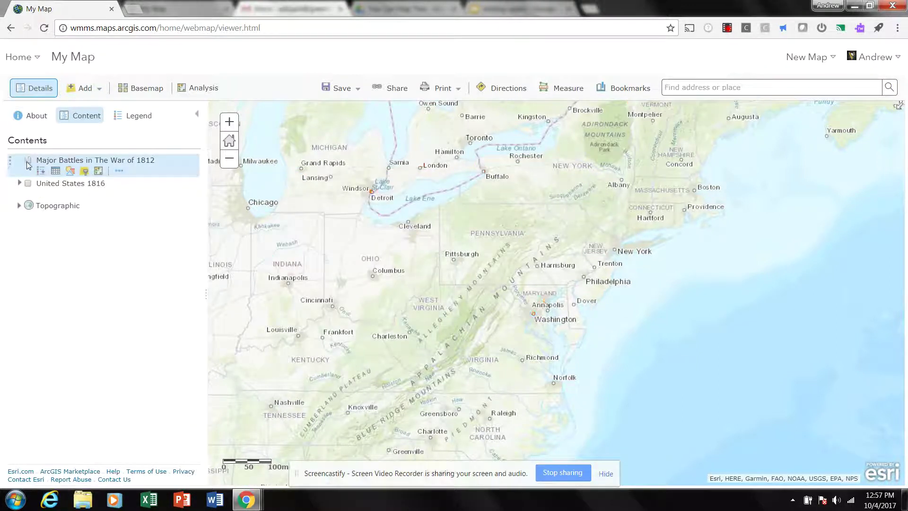
click(83, 88)
click(85, 107)
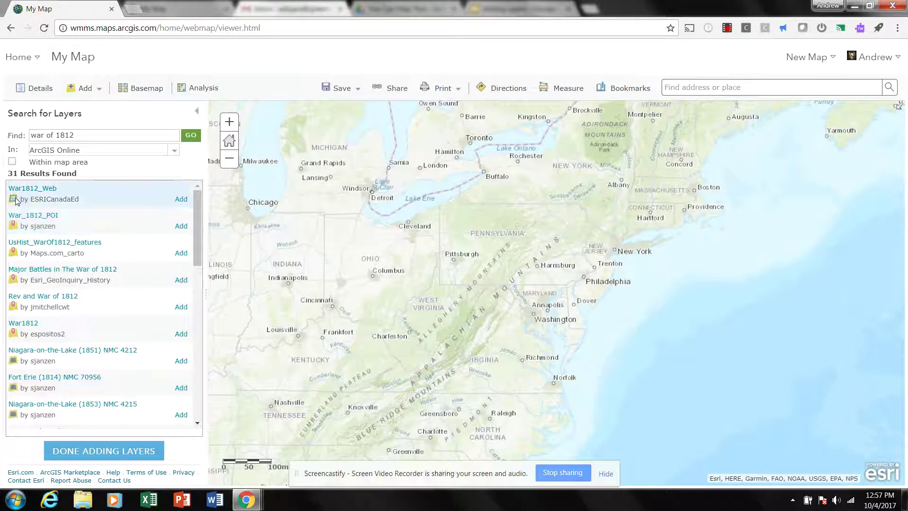
click(47, 135)
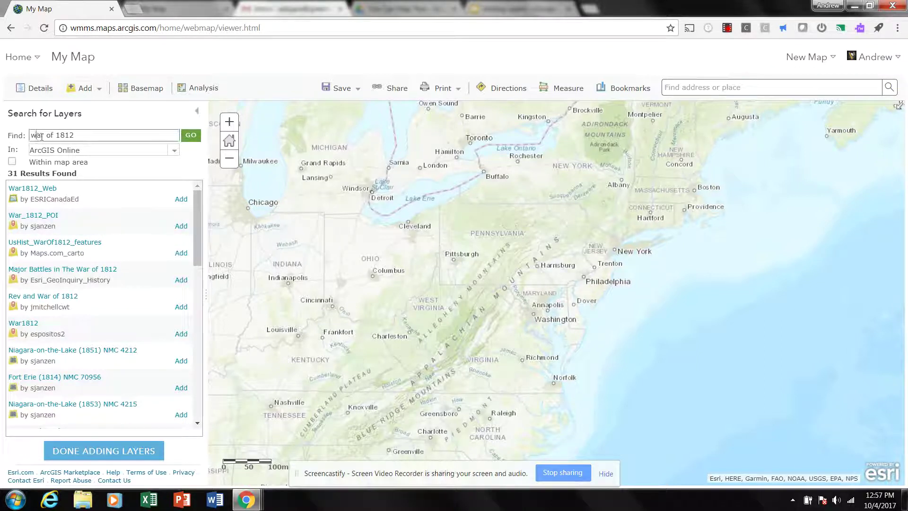
key(BackSpace)
text(W)
click(193, 138)
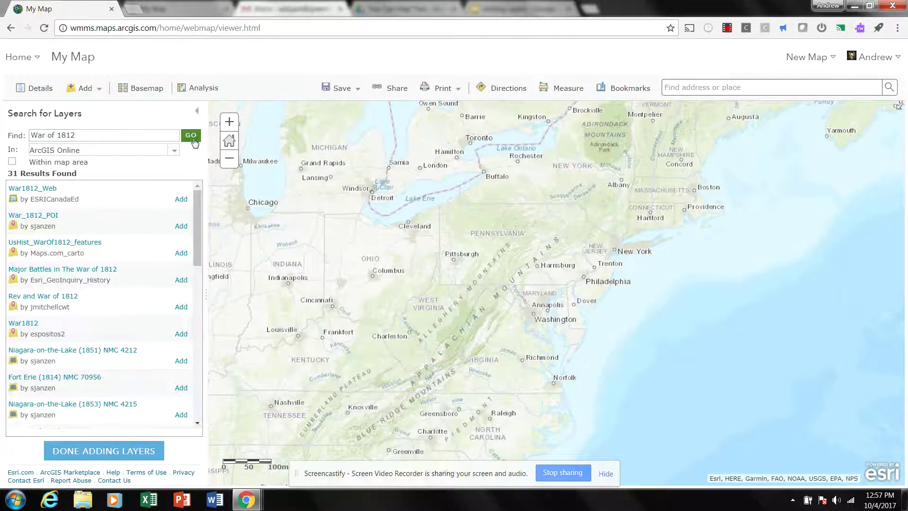